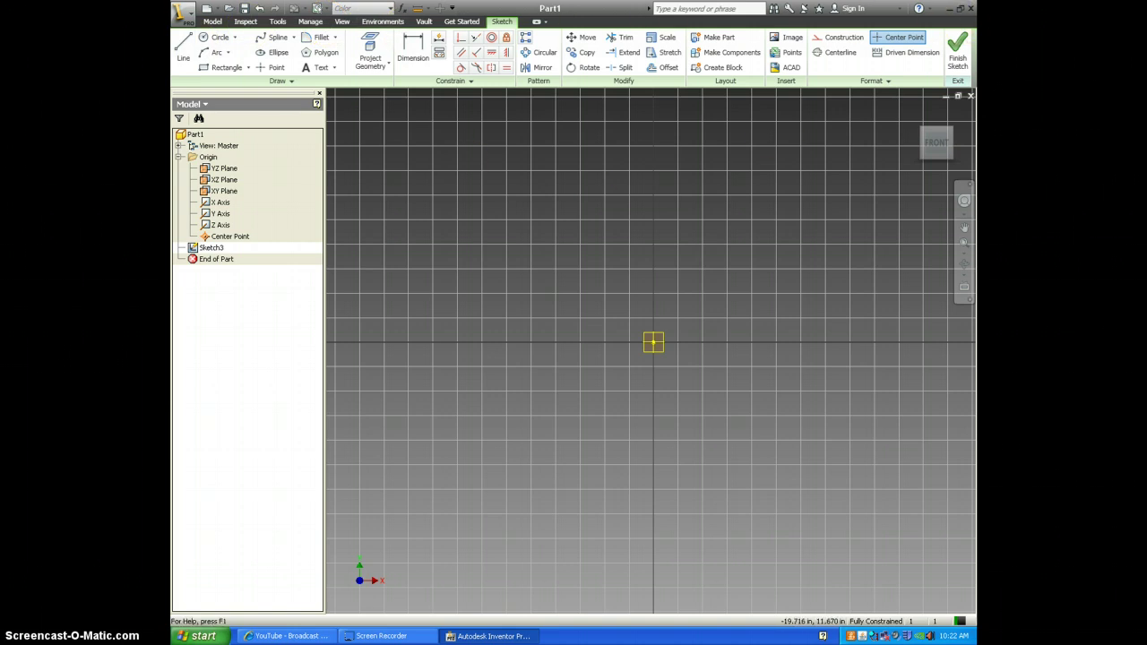
Sketch a vertical line to the left of the origin and end the Line command.
click(183, 54)
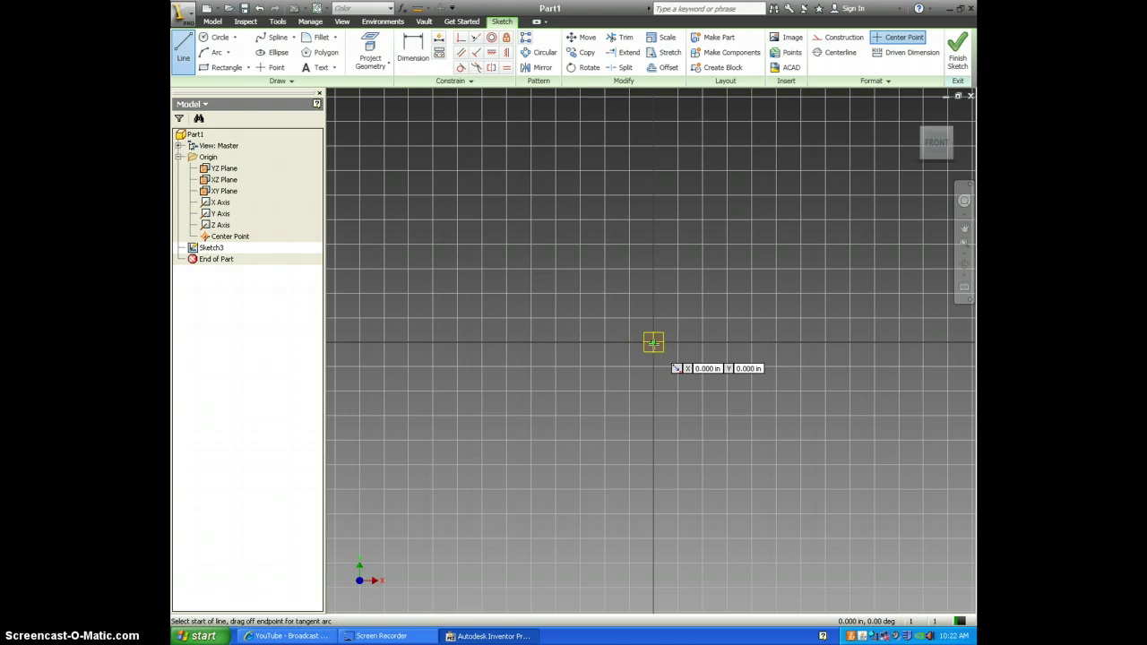
click(472, 220)
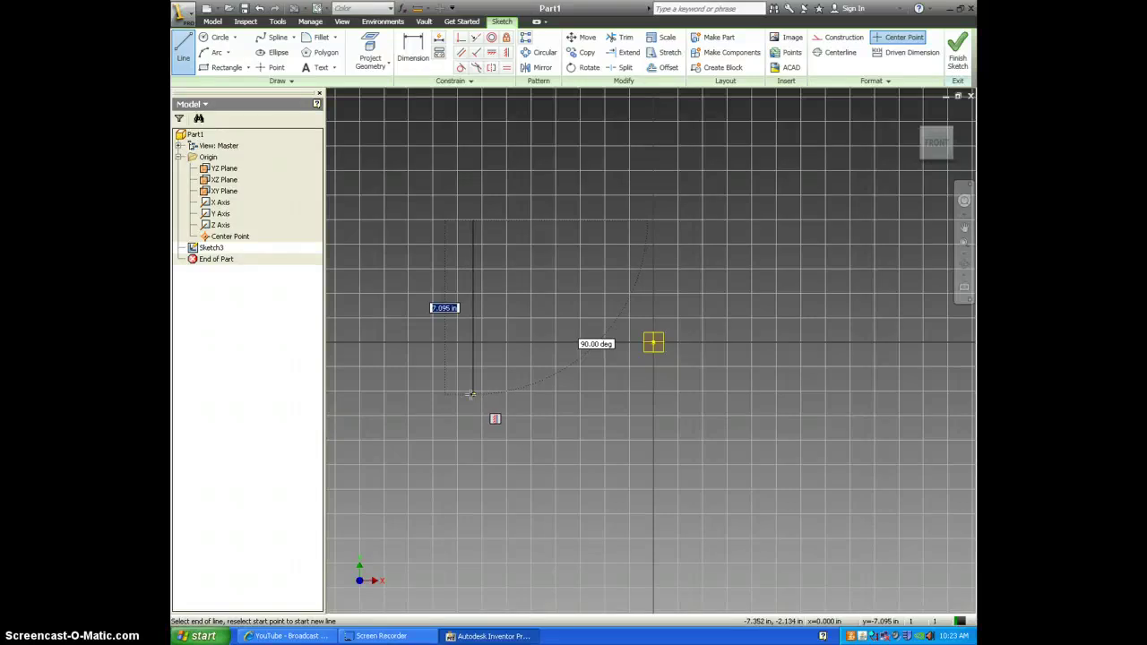
drag(472, 395, 431, 430)
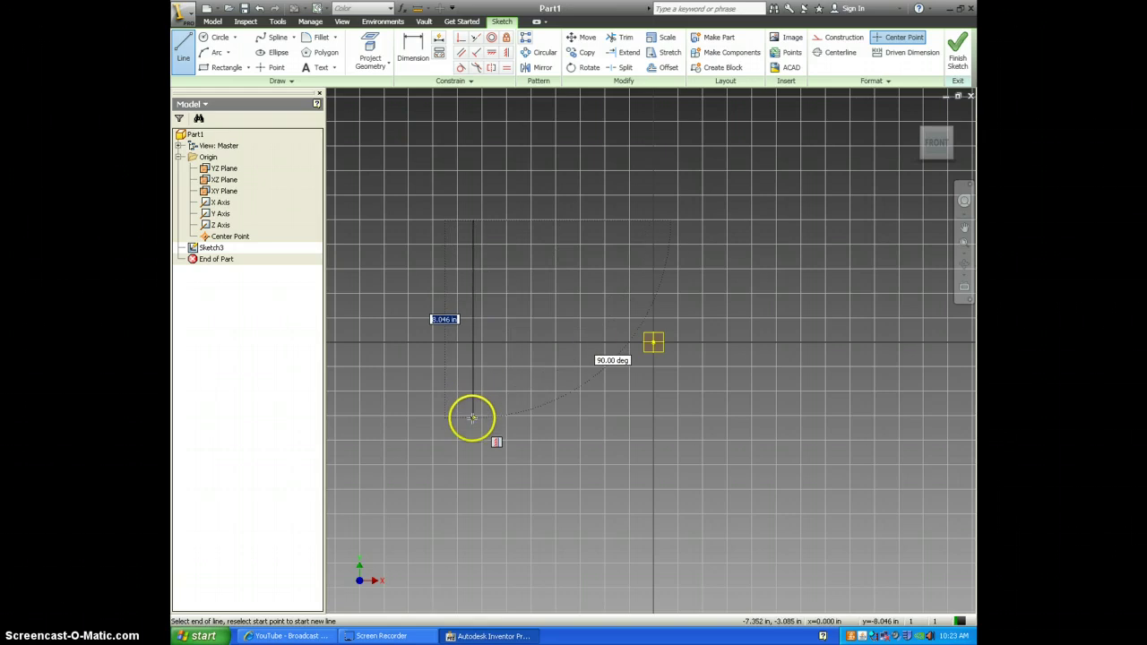
click(472, 436)
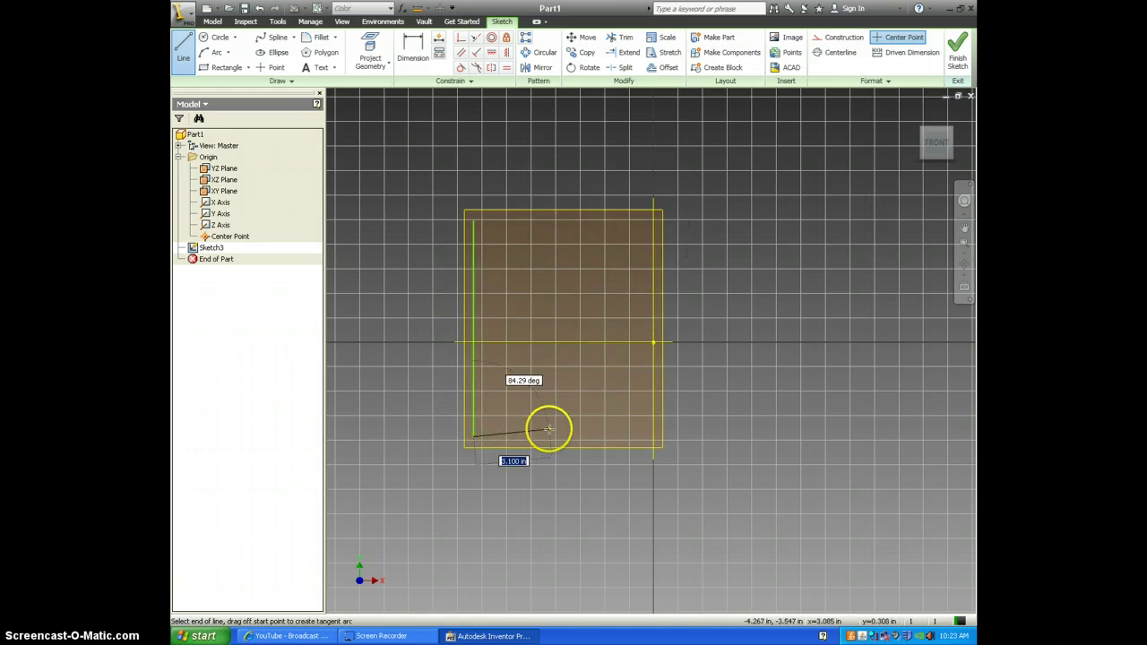
right_click(561, 415)
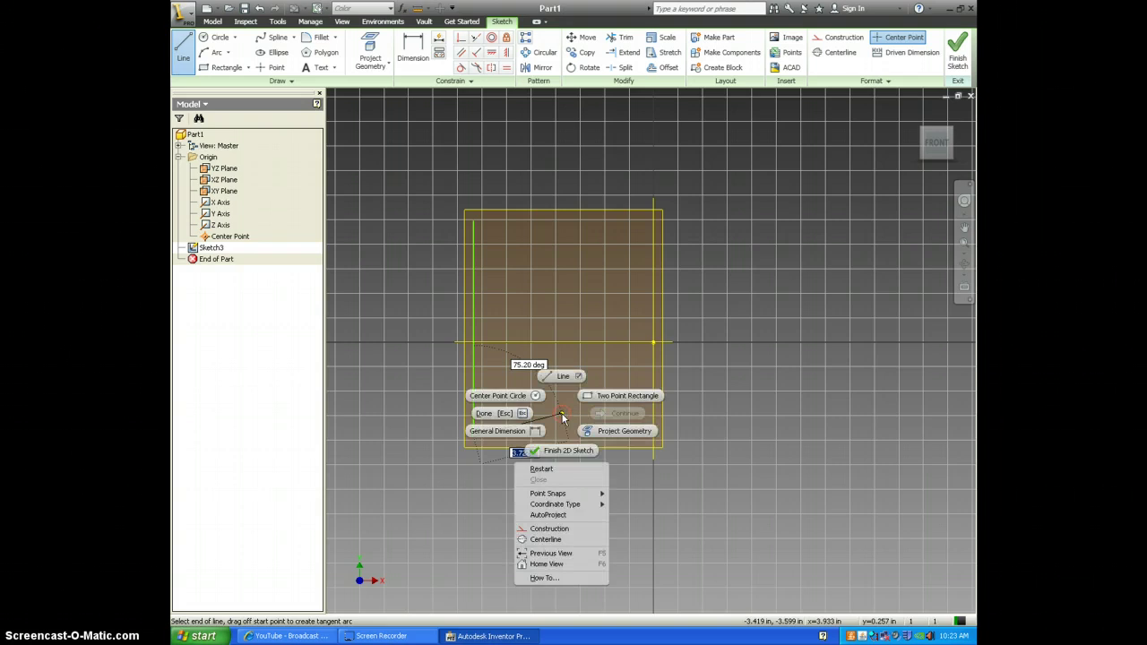
click(493, 415)
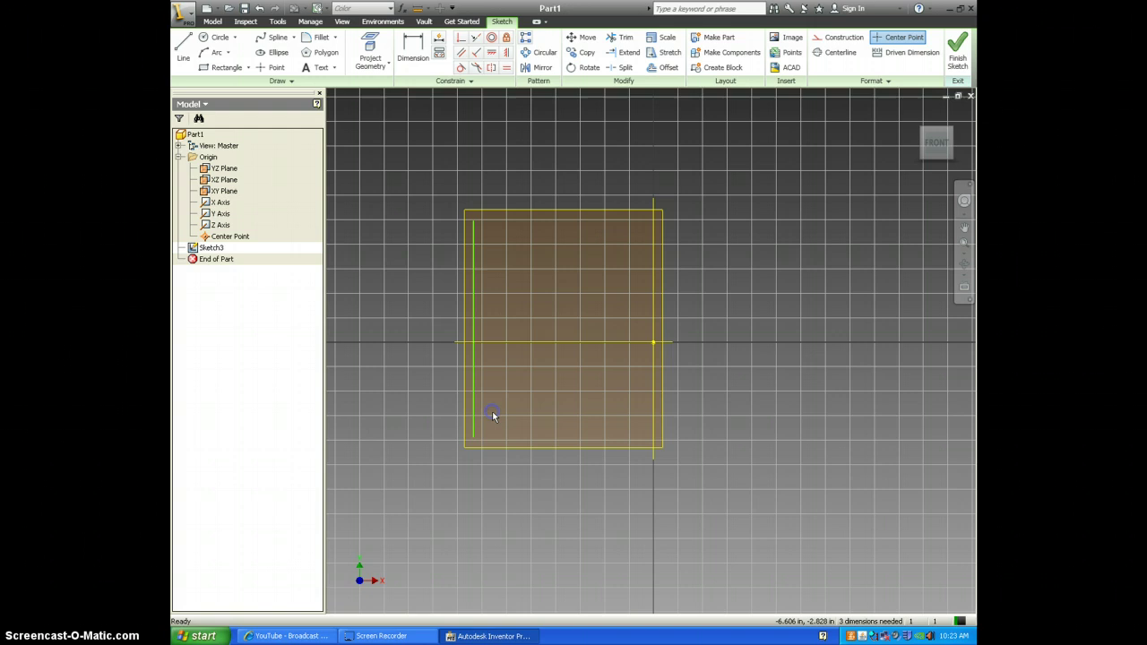
Sketch a center point circle to the upper right of the origin.
click(219, 43)
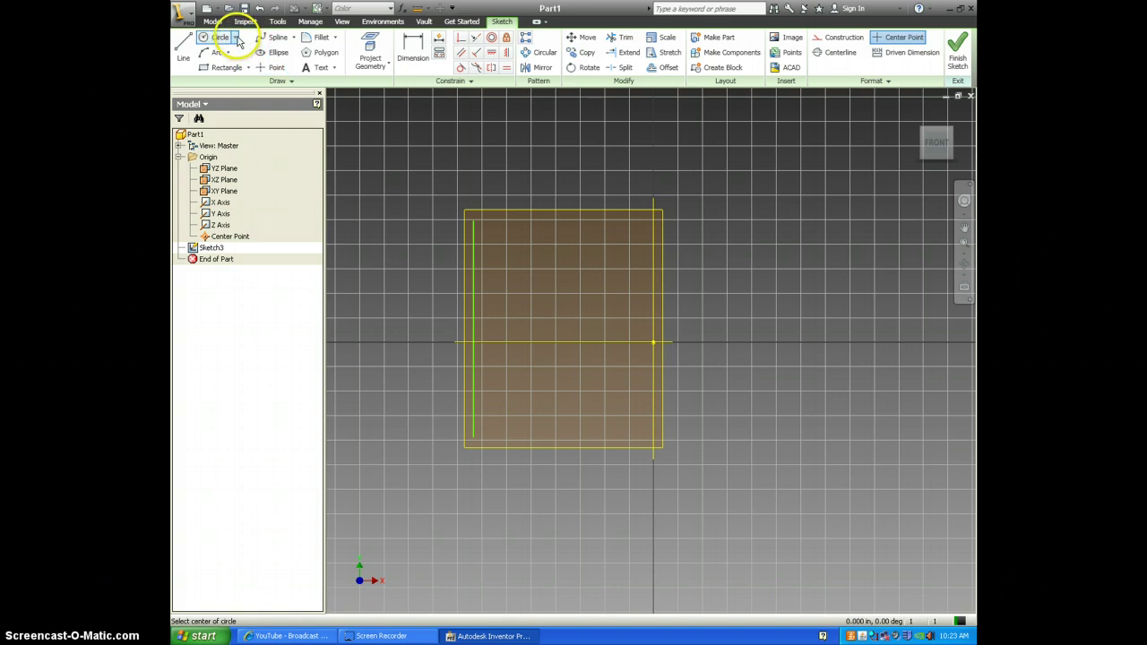
click(236, 38)
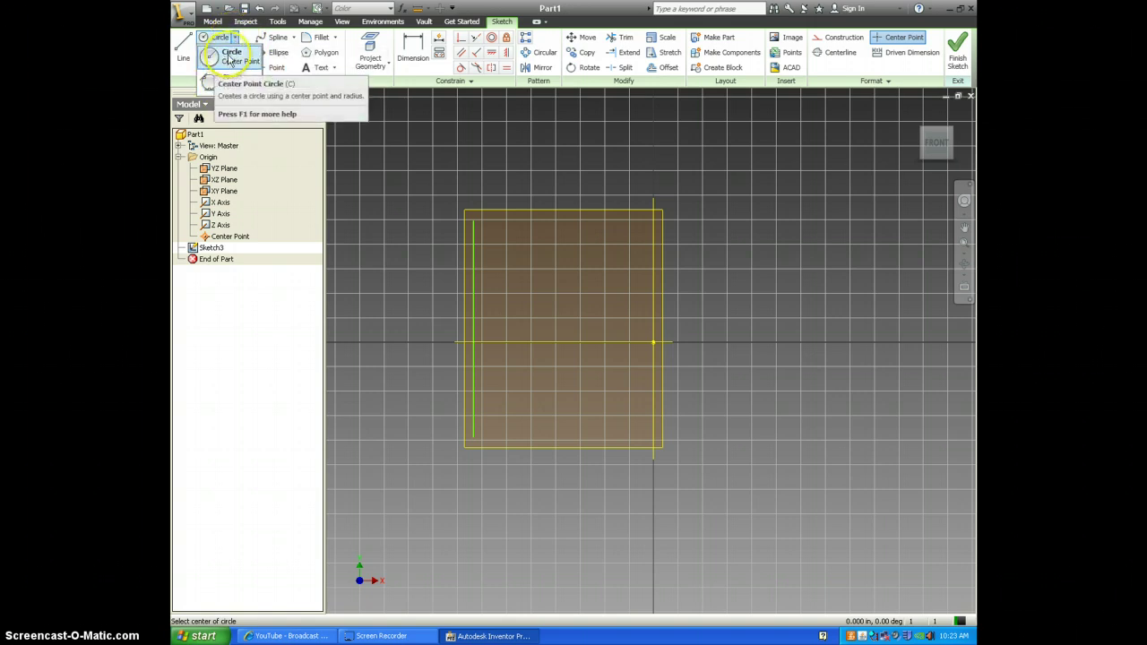
click(229, 56)
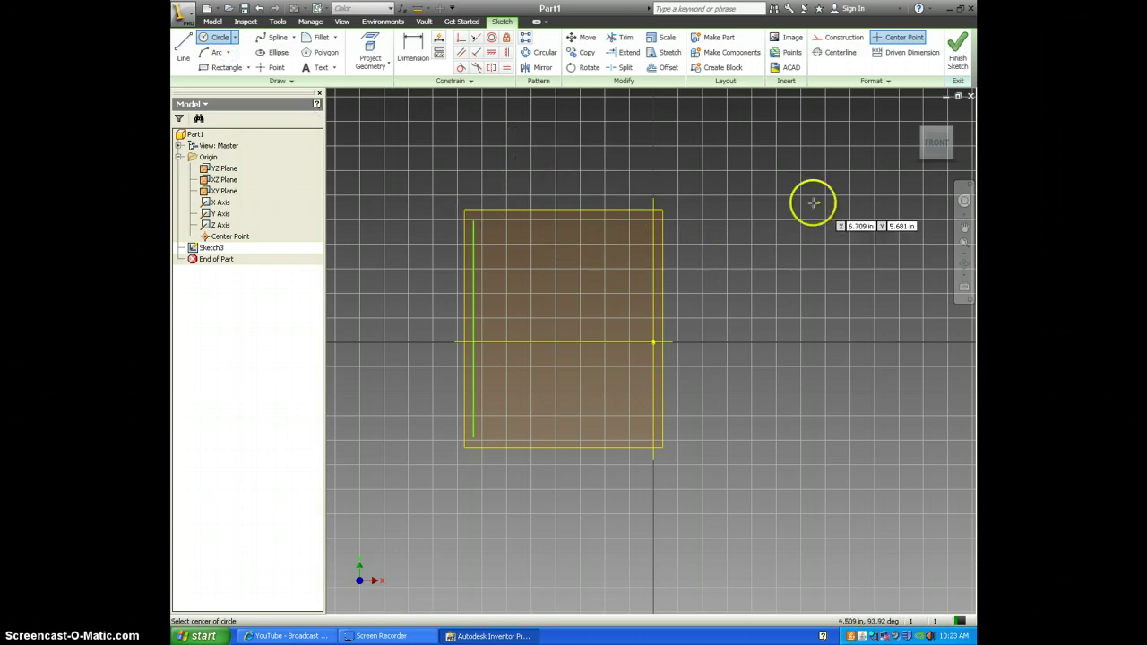
click(784, 211)
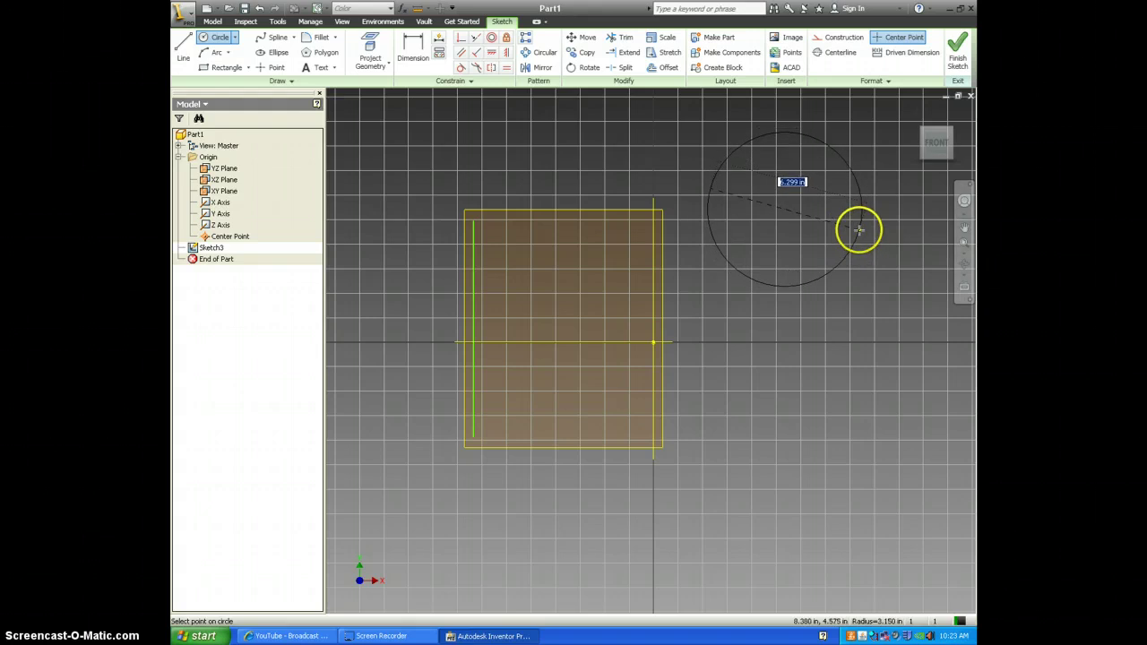
click(857, 280)
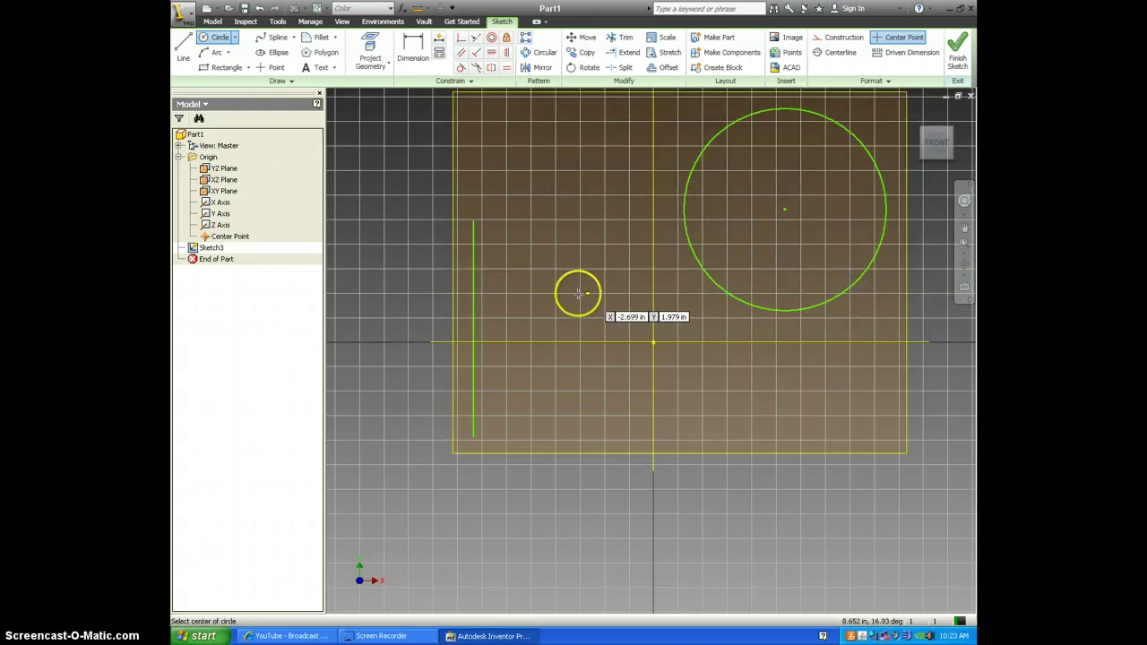
Sketch a shallow three-point arc bulging upward above the vertical line.
mouse_move(594, 263)
middle_down()
mouse_move(543, 291)
mouse_move(551, 299)
middle_up()
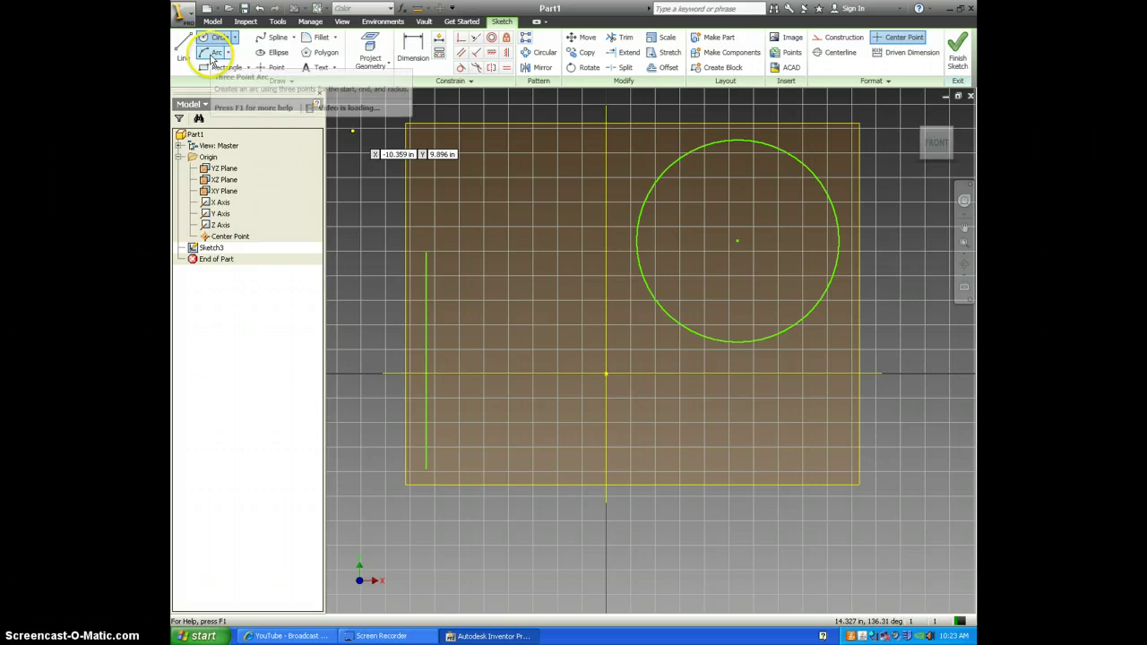
click(212, 56)
click(368, 193)
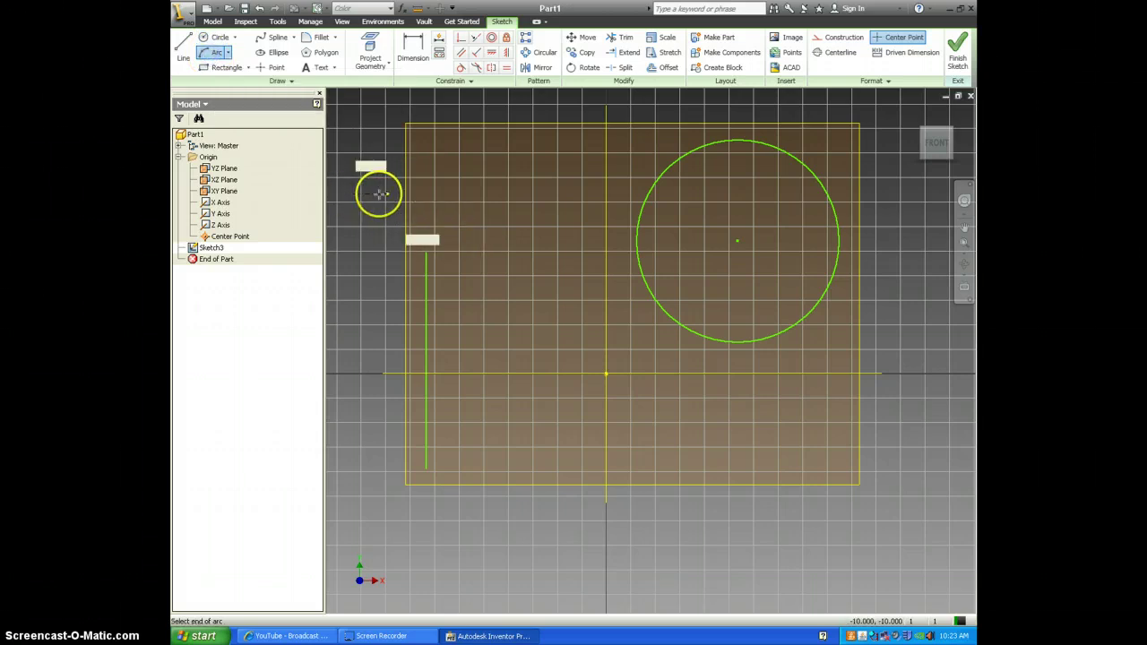
click(562, 193)
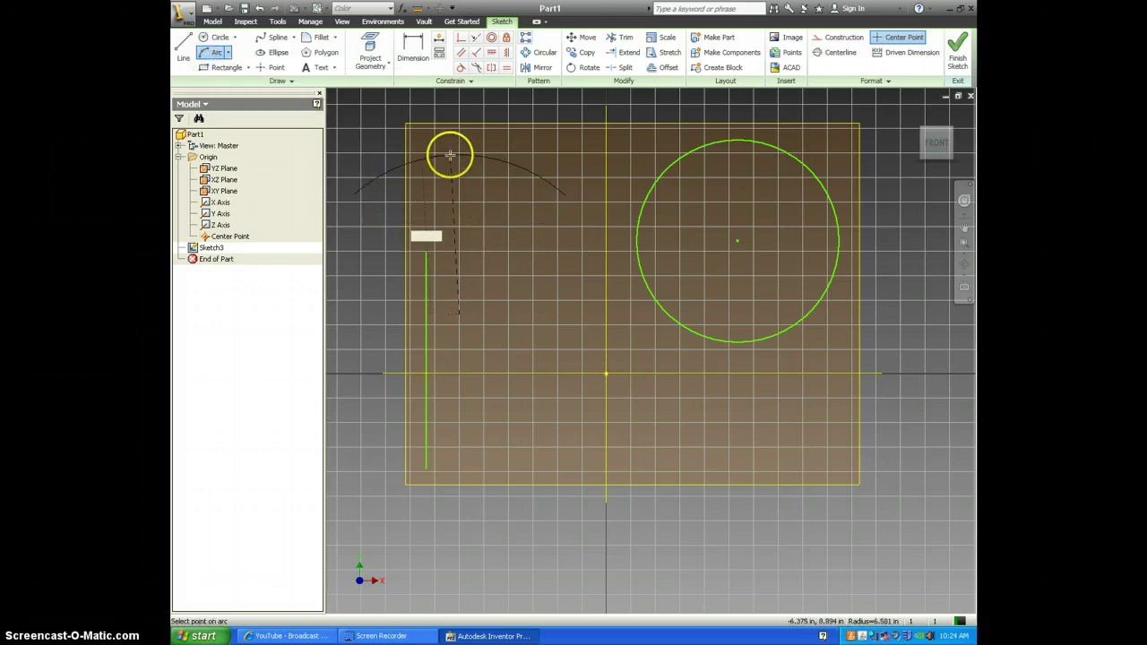
click(457, 159)
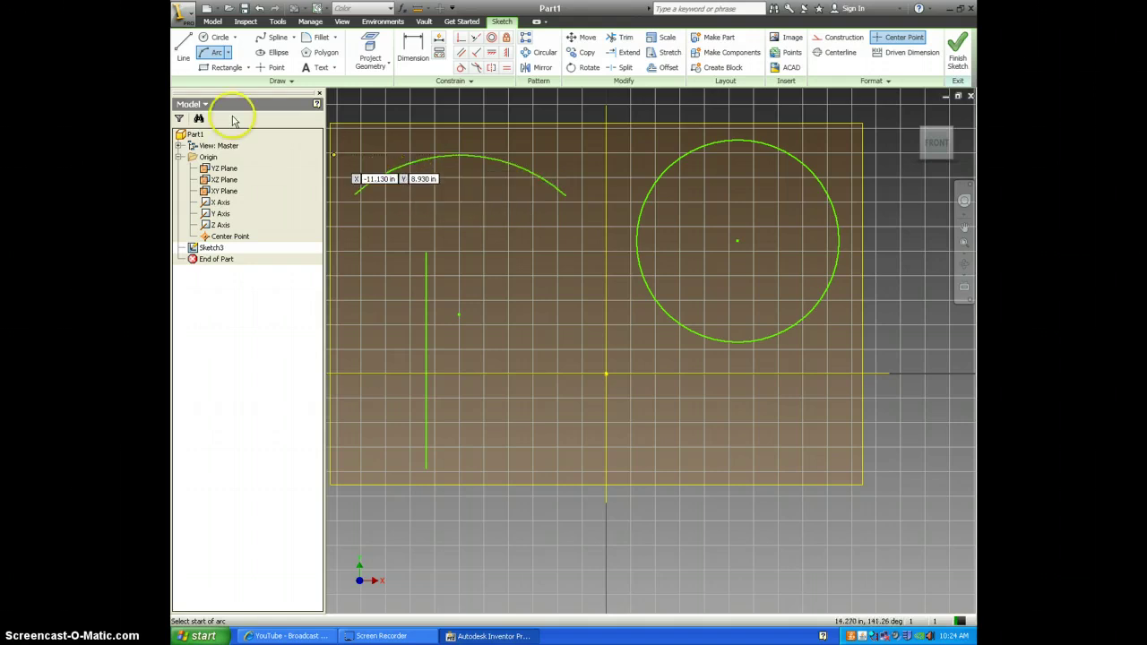
Sketch a wide two-point rectangle below the origin and leave the Rectangle command.
click(226, 67)
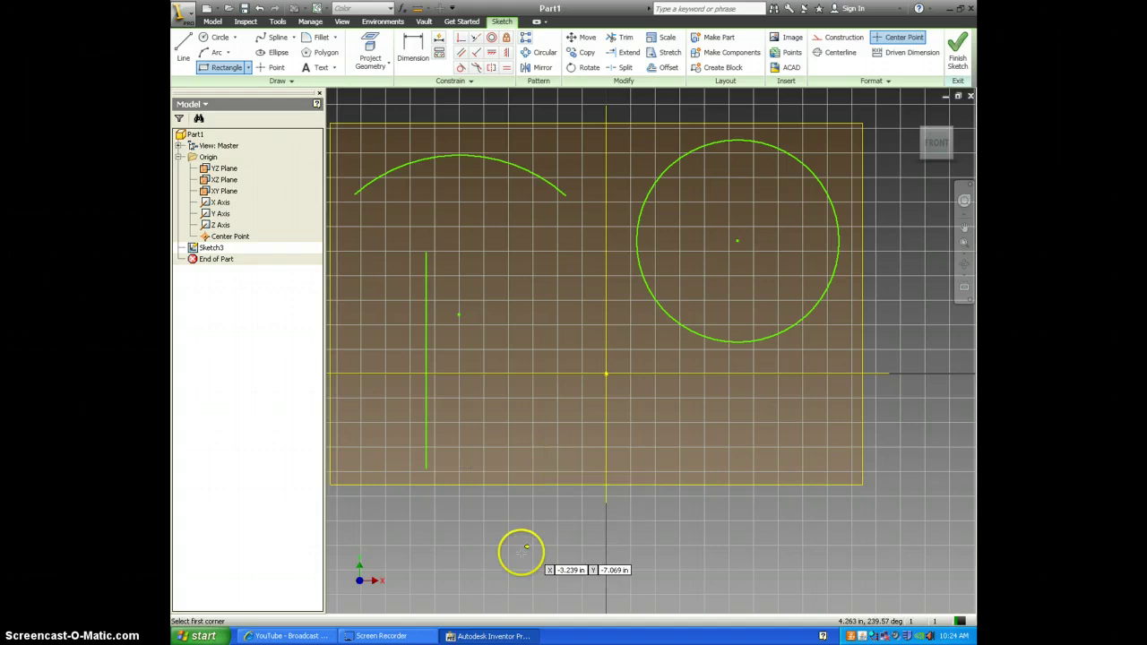
click(553, 529)
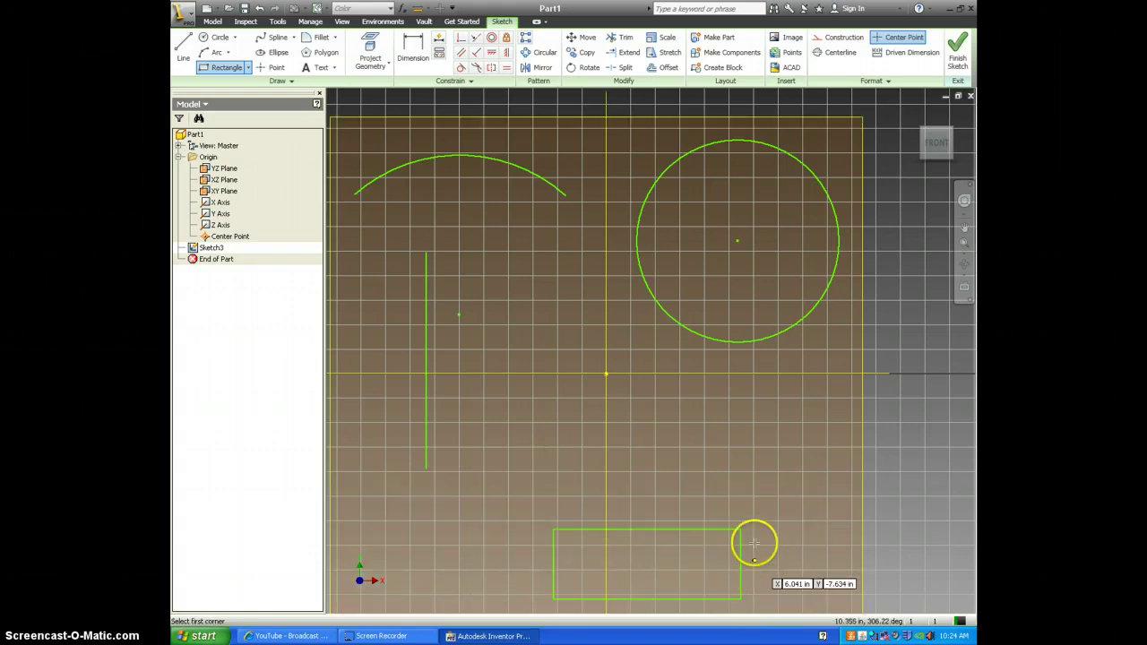
key(Escape)
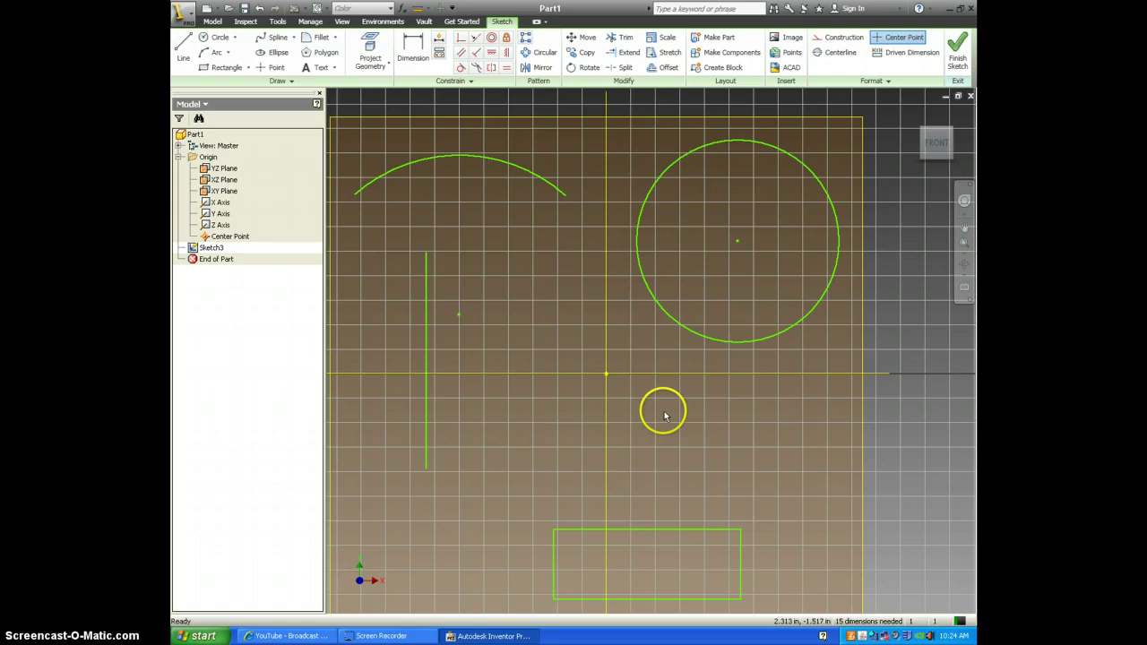
Sketch a flat horizontal ellipse above the arc, with its major axis parallel to the rectangle's top edge.
click(276, 52)
click(368, 131)
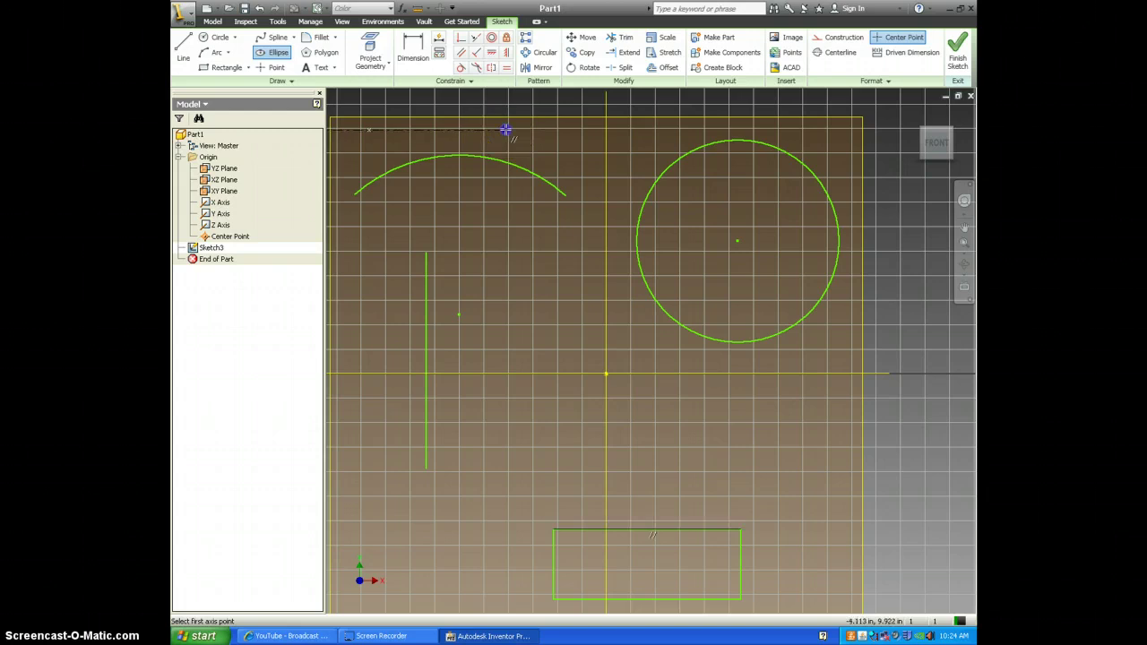
click(505, 131)
click(366, 155)
scroll(469, 135, up, 3)
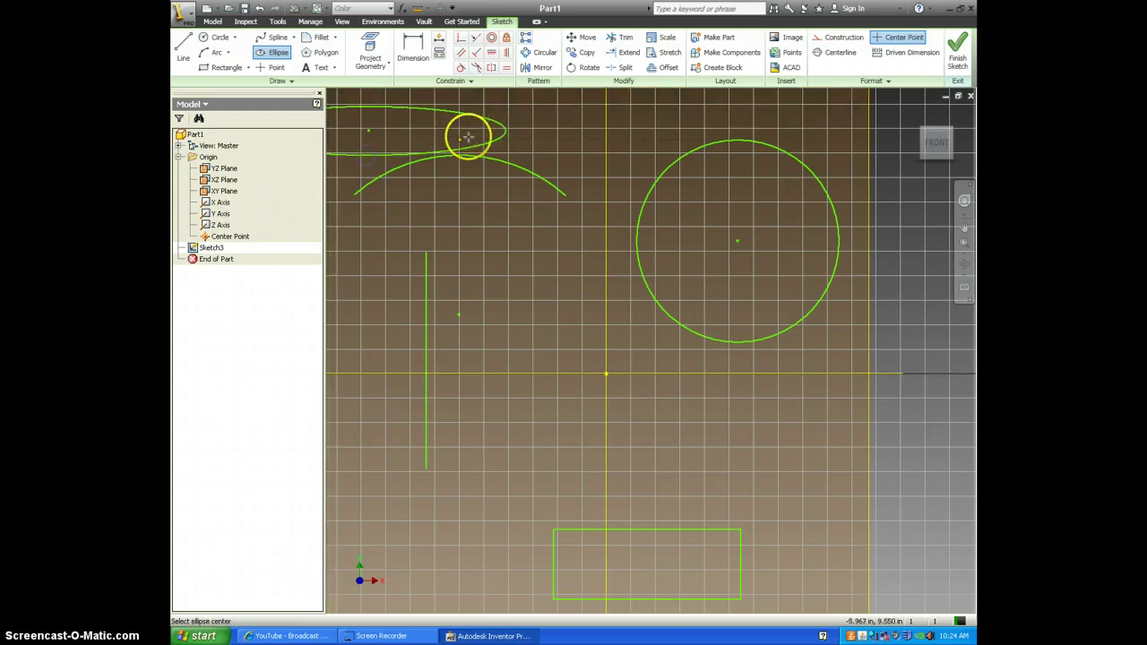
Place two sketch points, one far to the left of the vertical line and one below the rectangle.
scroll(470, 141, down, 6)
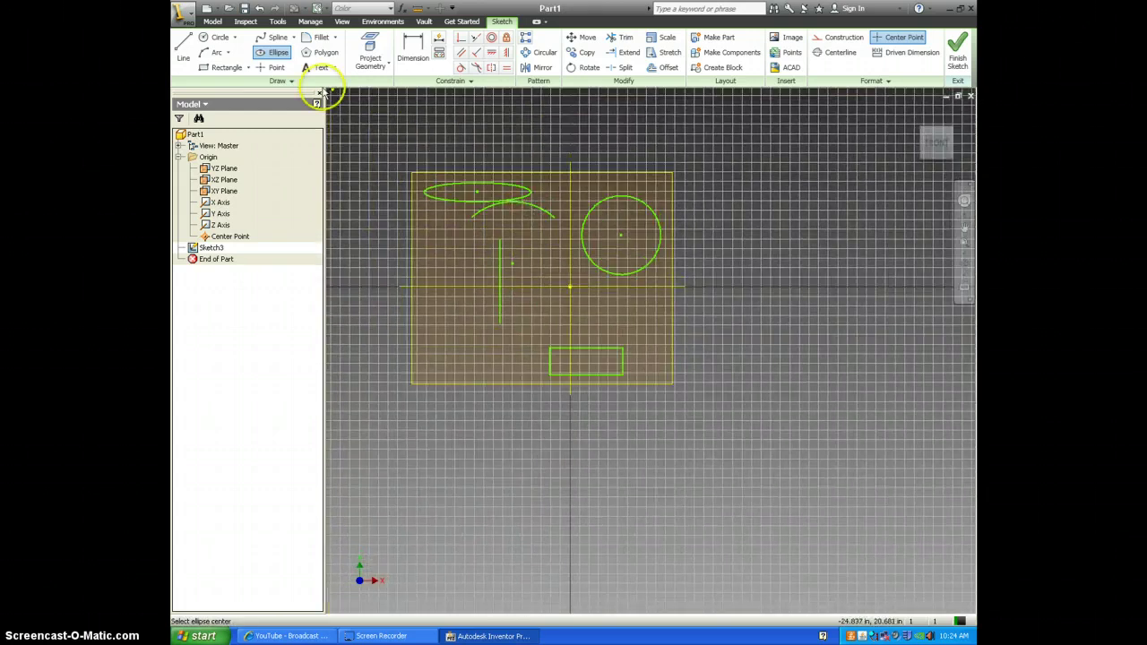
click(277, 69)
scroll(502, 223, up, 3)
scroll(503, 225, down, 2)
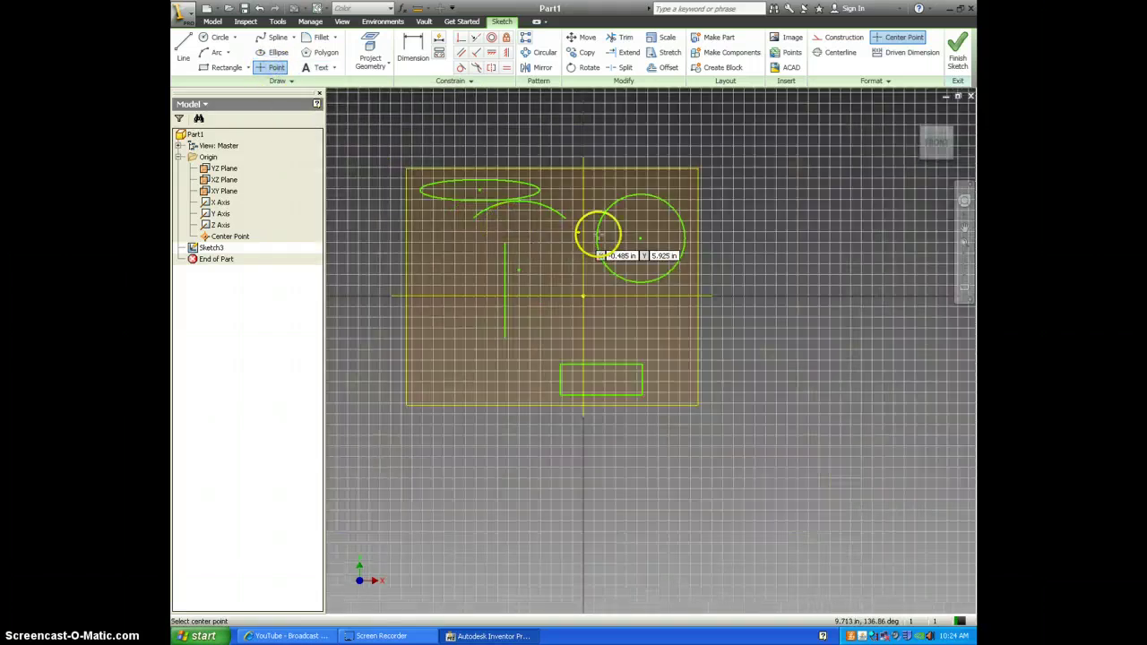
scroll(592, 248, up, 1)
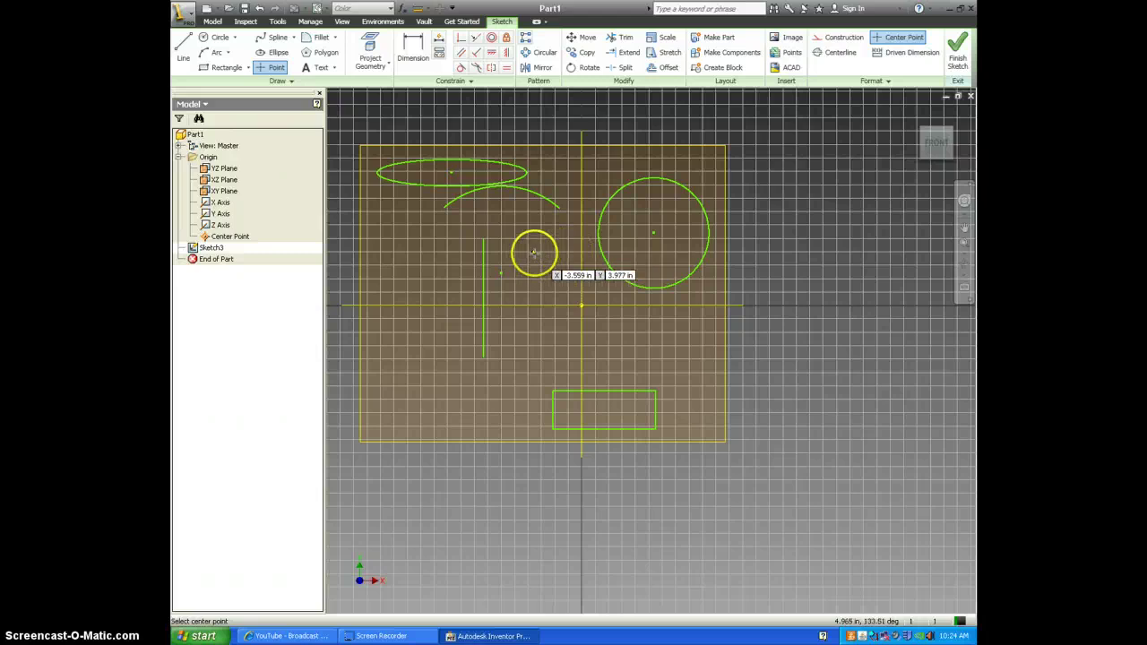
click(356, 261)
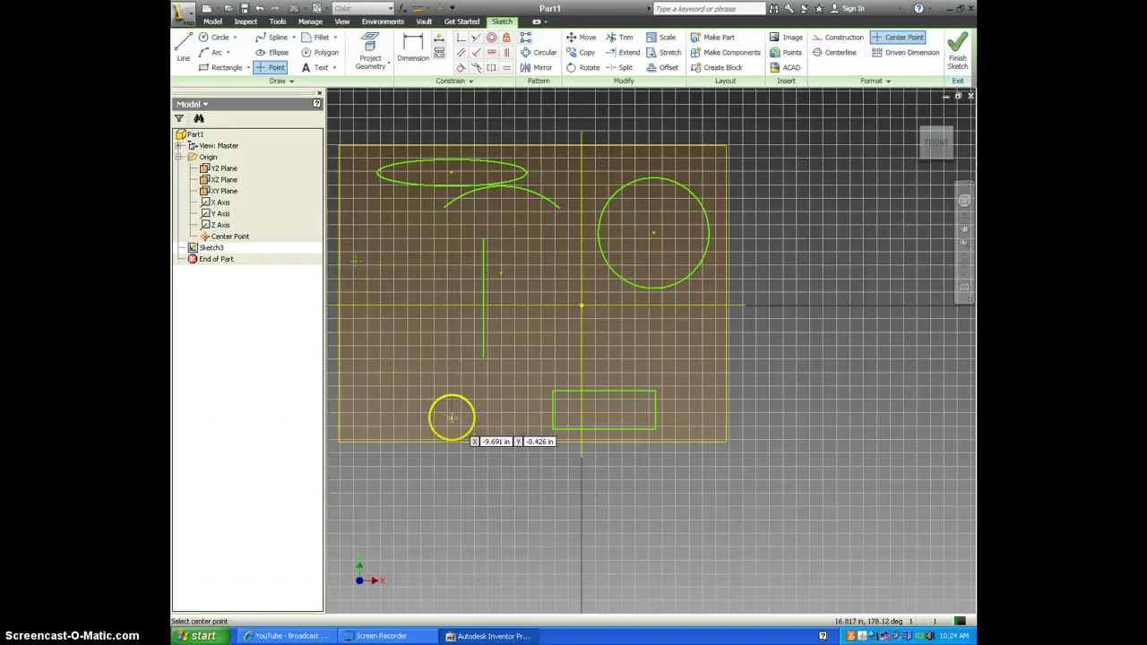
click(544, 482)
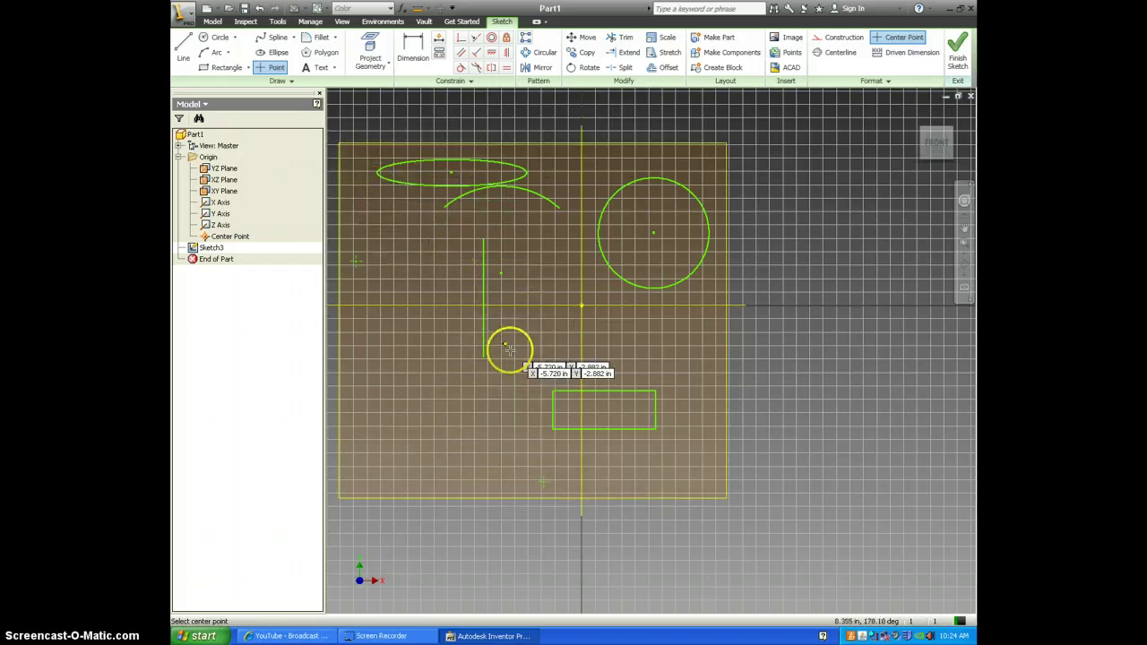
Place a third sketch point just left of the vertical line's upper end and leave the Point command.
scroll(432, 264, up, 3)
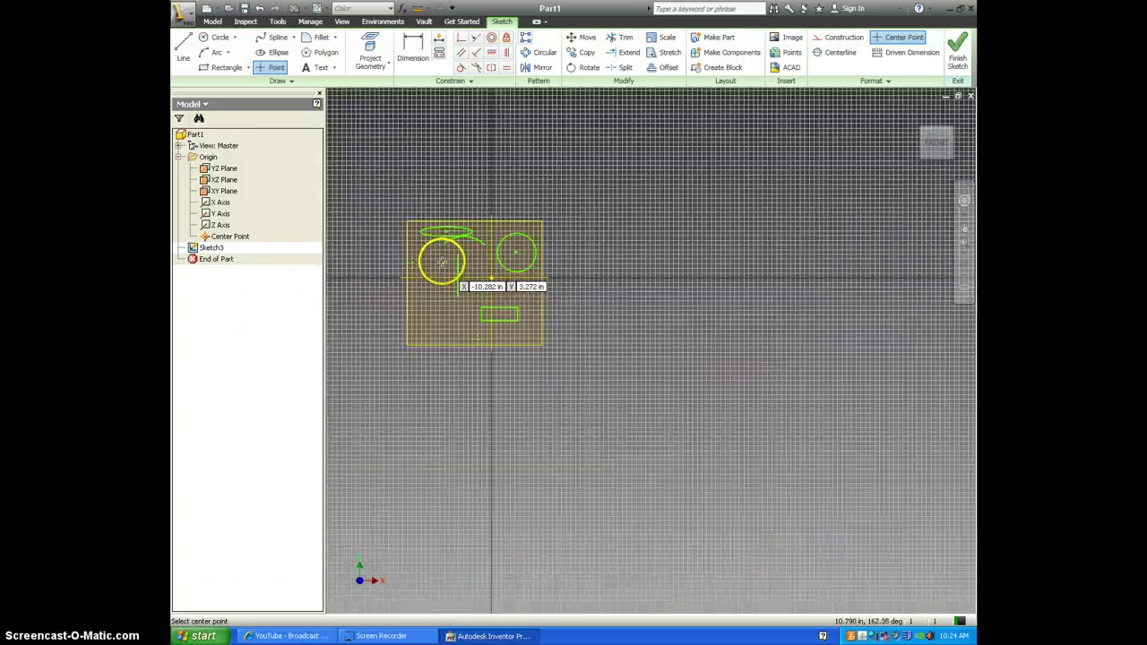
scroll(441, 258, down, 4)
scroll(488, 238, down, 3)
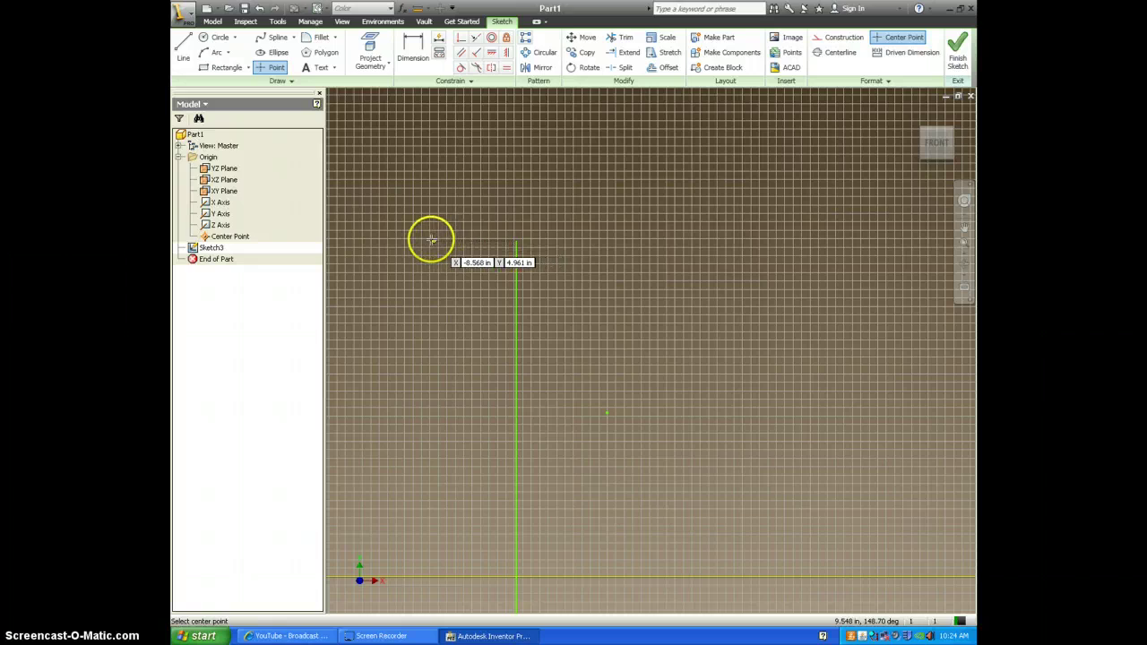
click(406, 291)
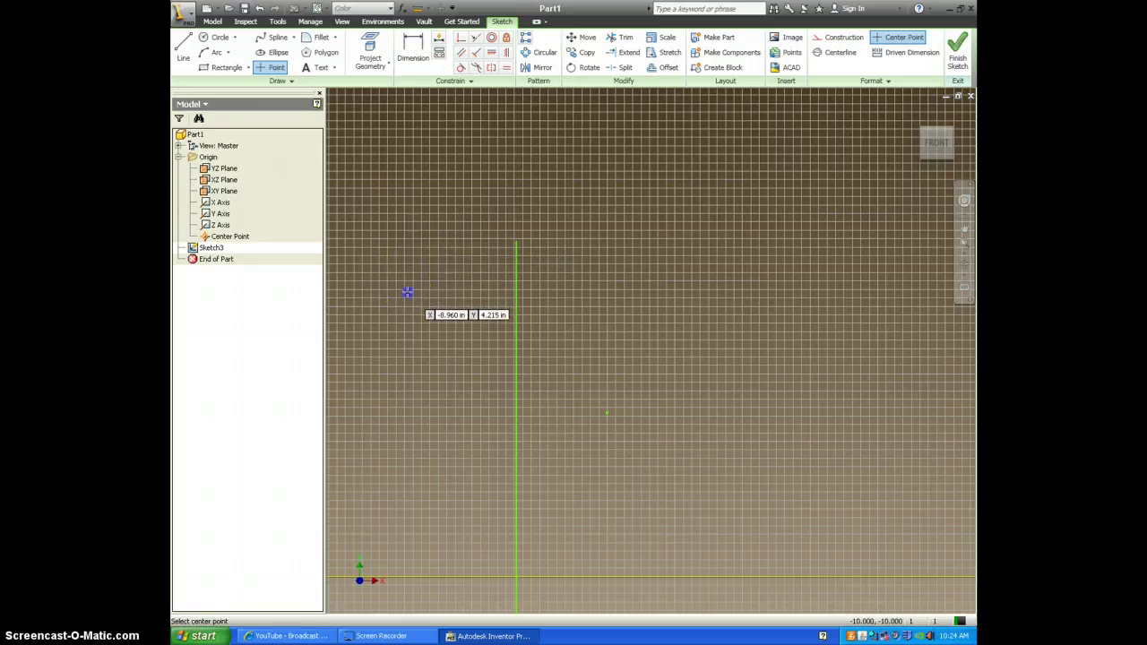
key(Escape)
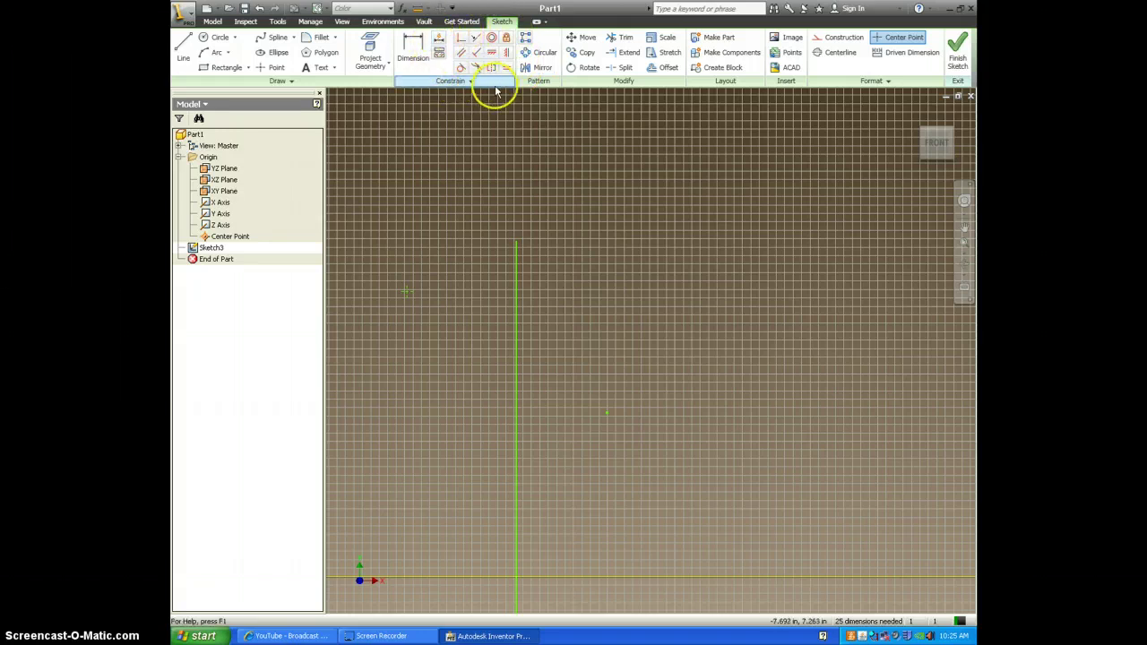
Select all the practice shapes and points in the sketch and delete them.
scroll(512, 146, down, 3)
scroll(512, 145, up, 3)
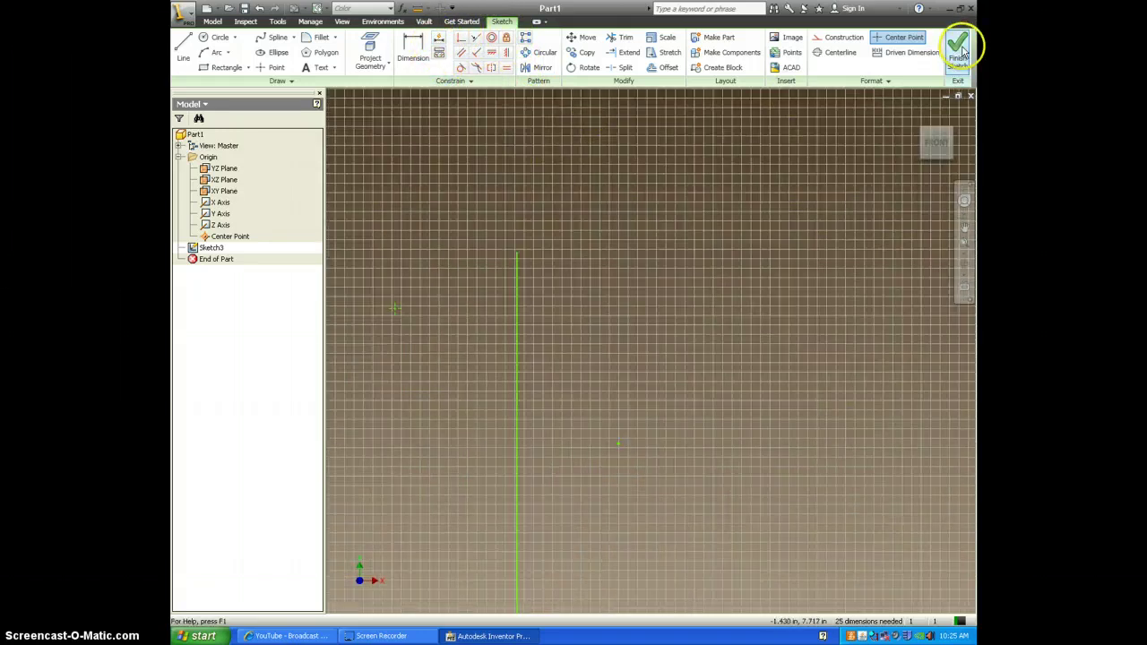
scroll(640, 140, up, 5)
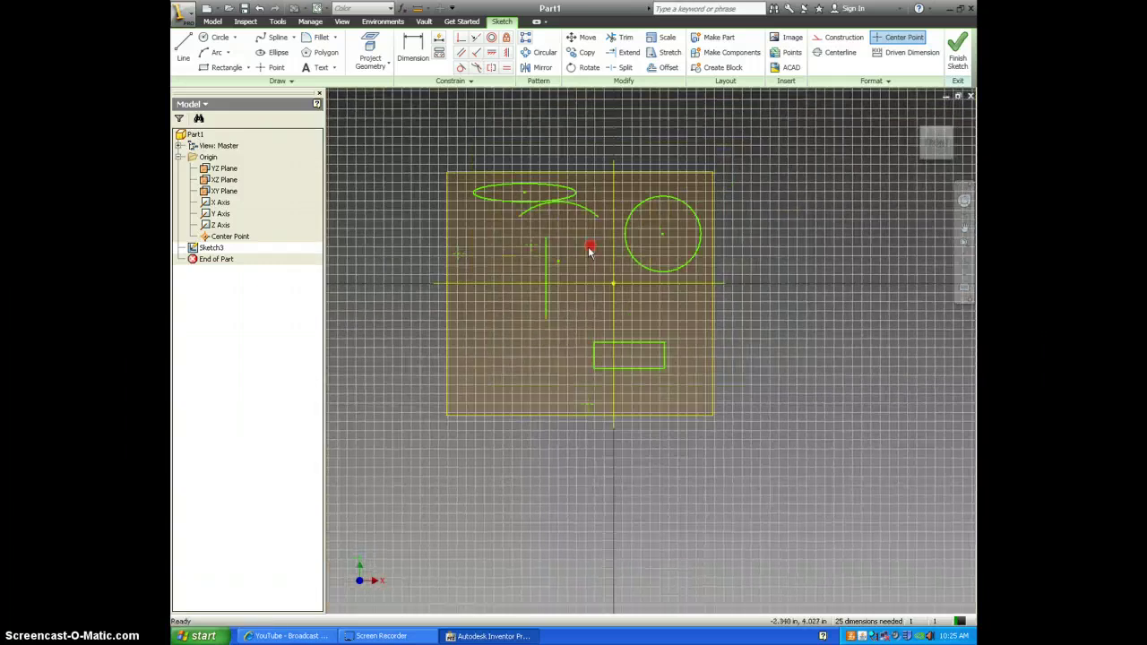
mouse_move(774, 139)
mouse_down()
mouse_move(651, 220)
mouse_move(391, 458)
mouse_up()
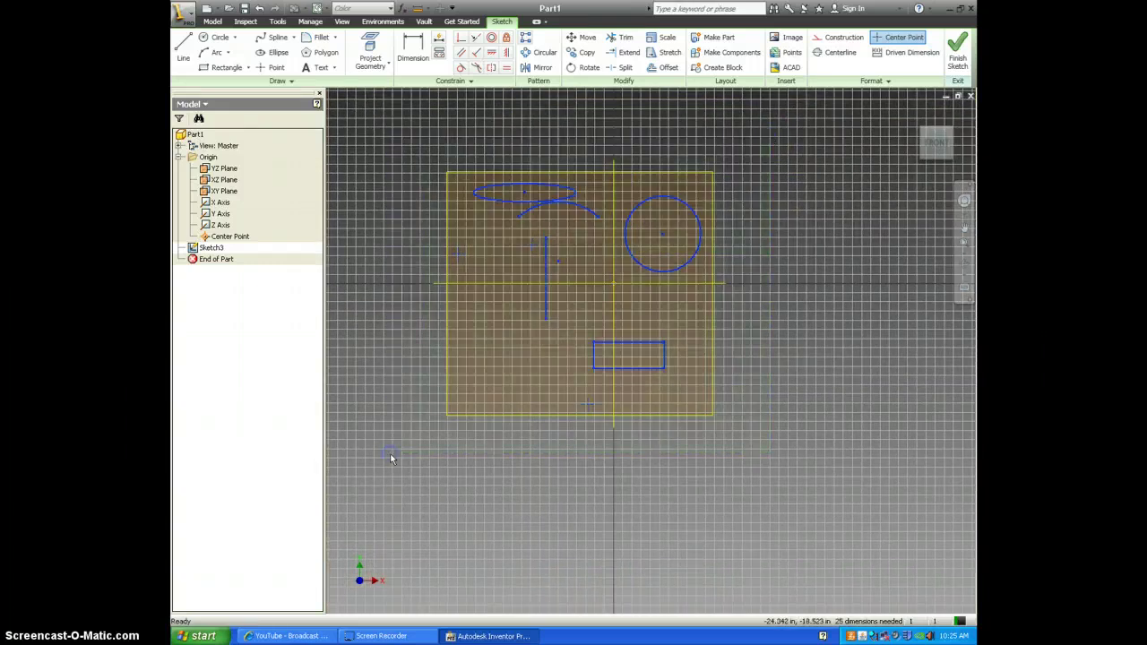
key(Delete)
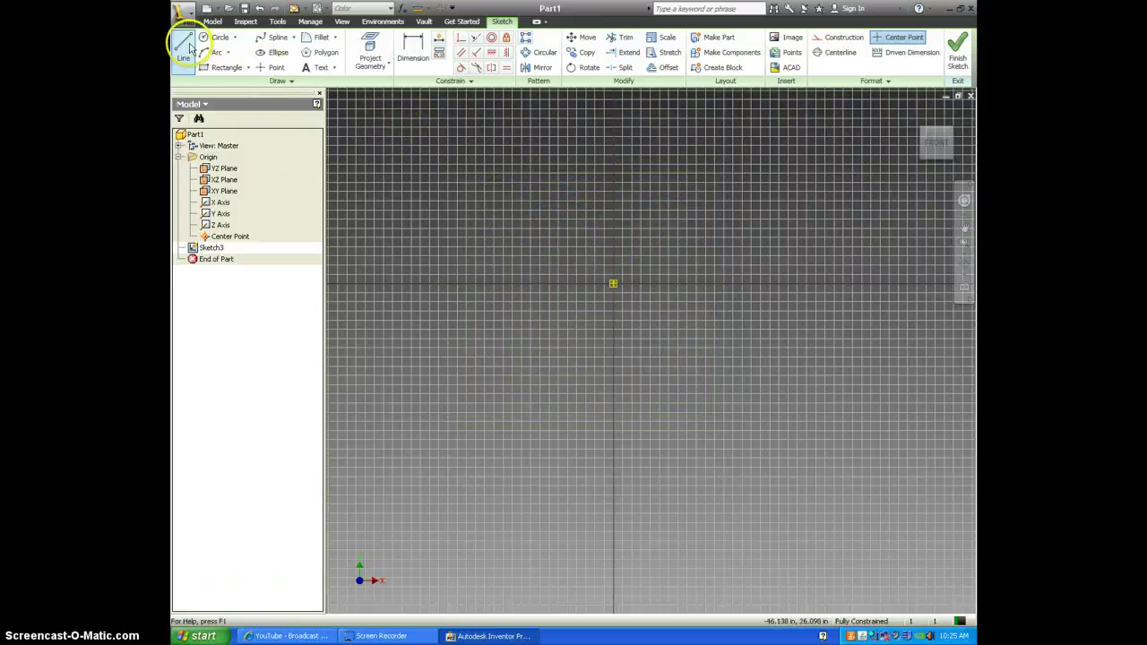
Sketch a center point circle about 14.3 in in diameter, centered on the origin.
click(215, 37)
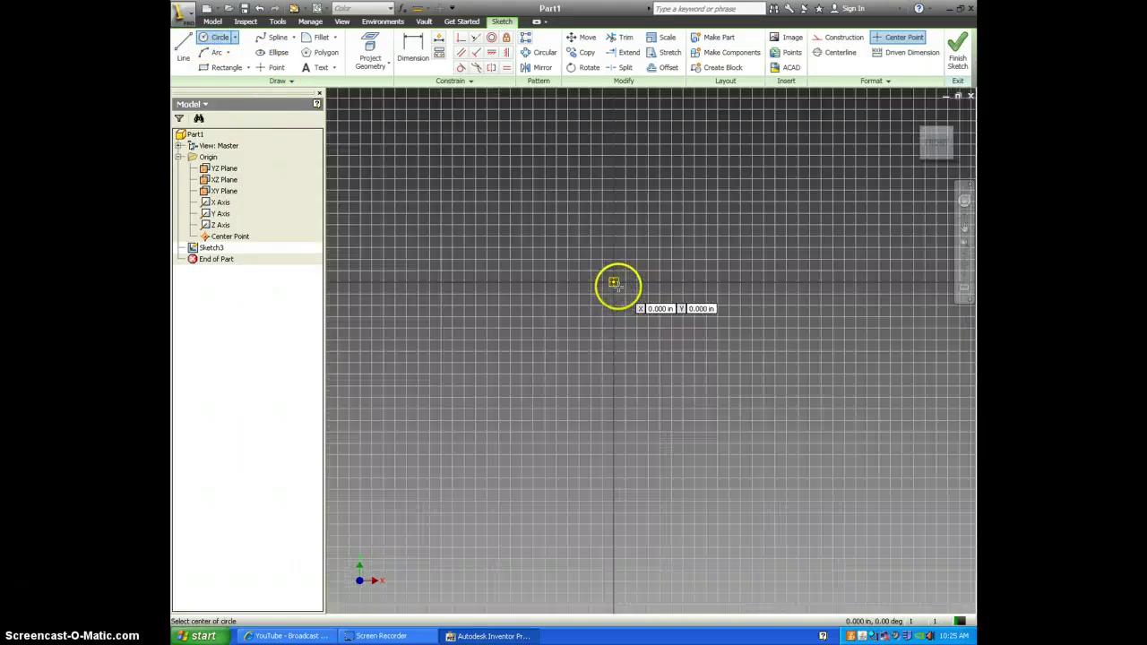
middle_drag(618, 285, 598, 268)
click(598, 267)
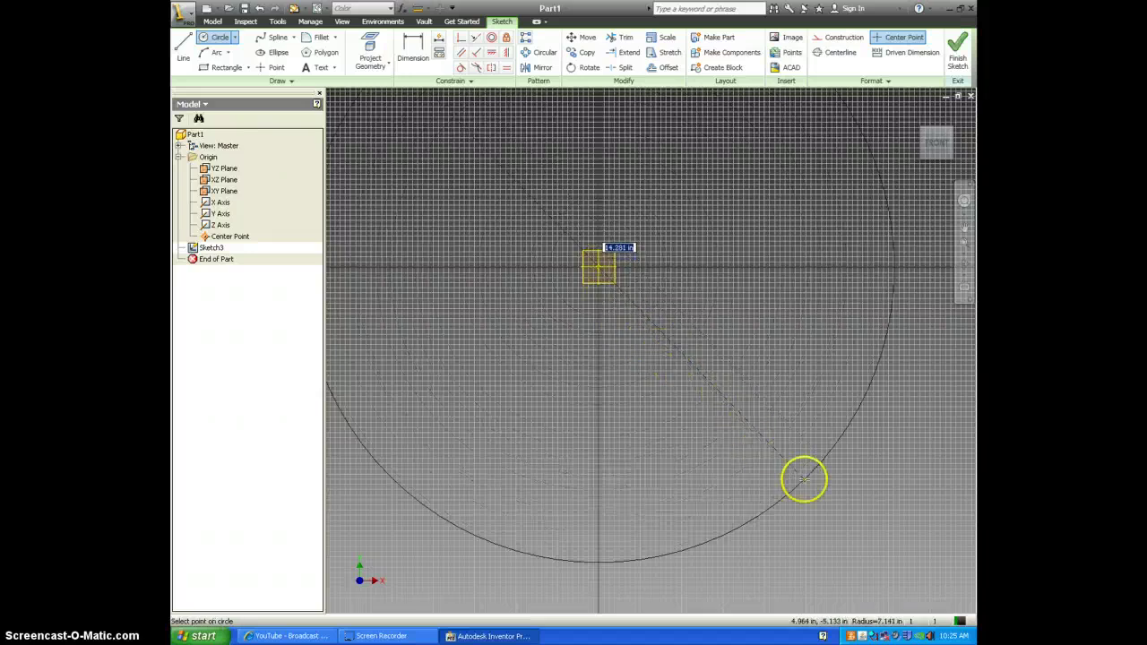
click(801, 479)
Dimension the circle's diameter to 12 in and finish the sketch.
middle_drag(716, 405, 677, 428)
click(415, 52)
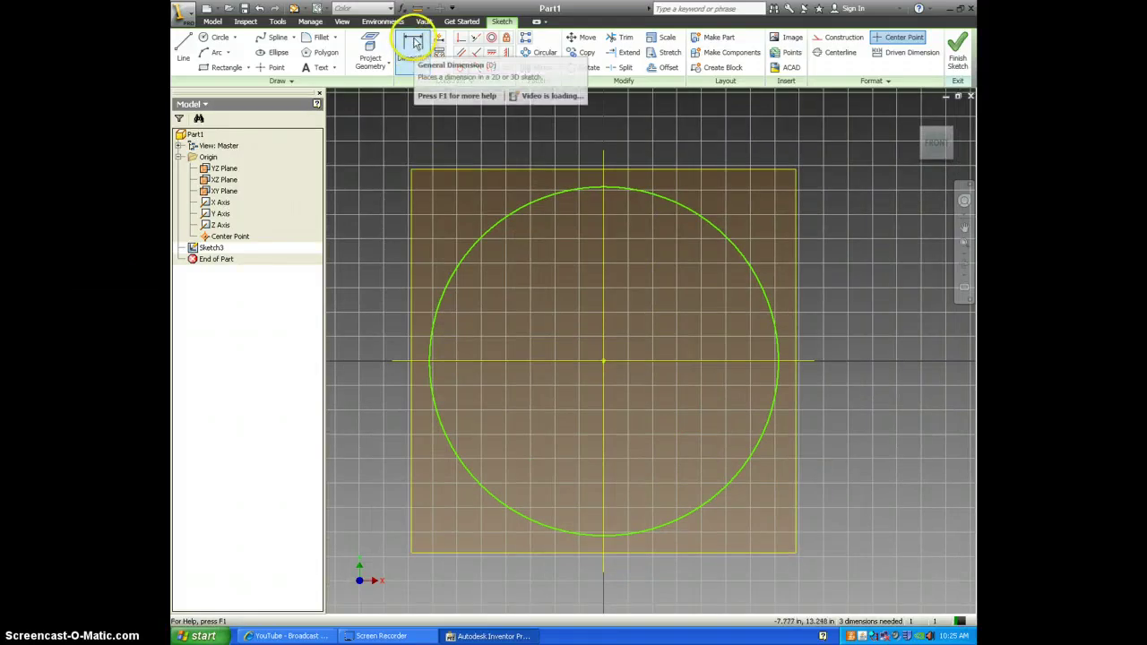
click(481, 230)
click(568, 301)
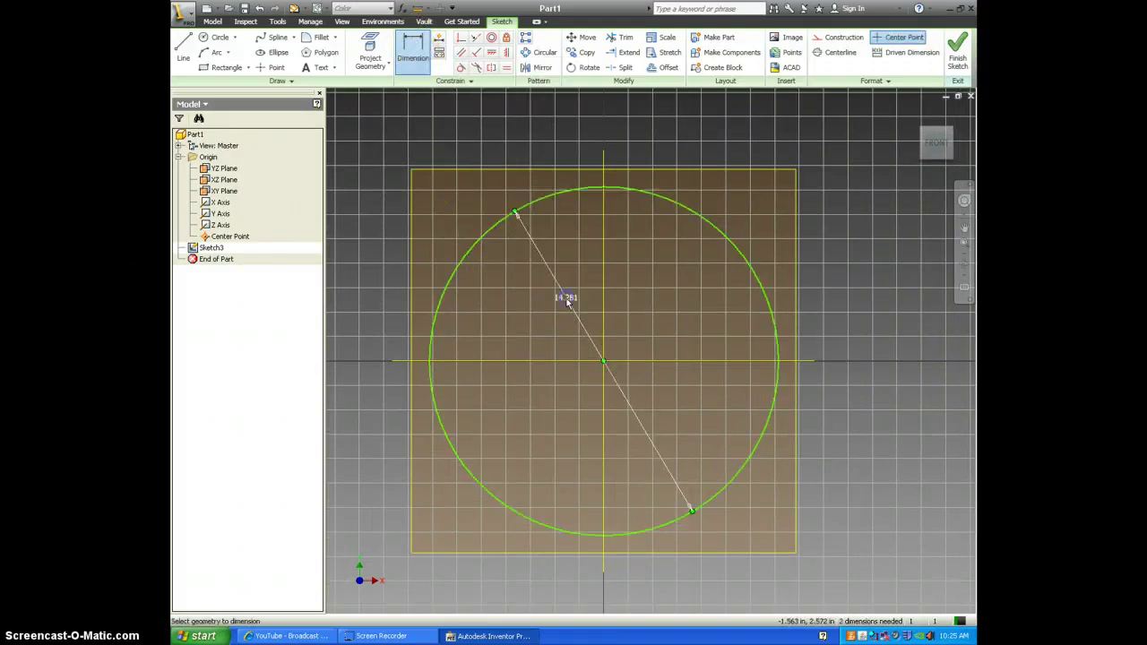
key(Return)
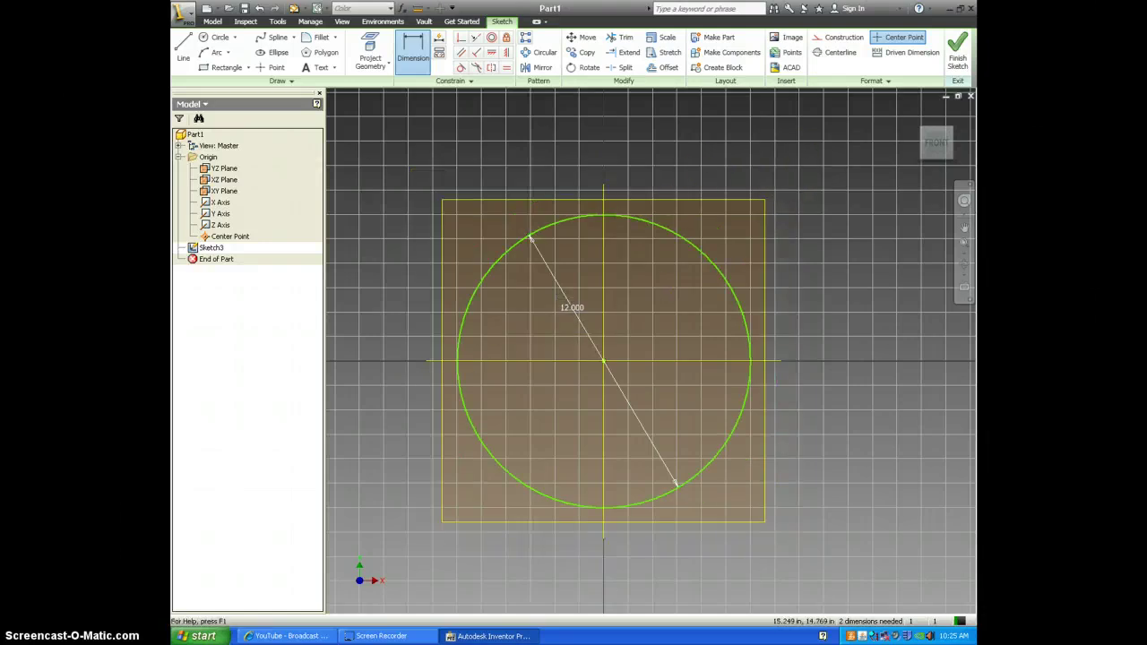
click(958, 64)
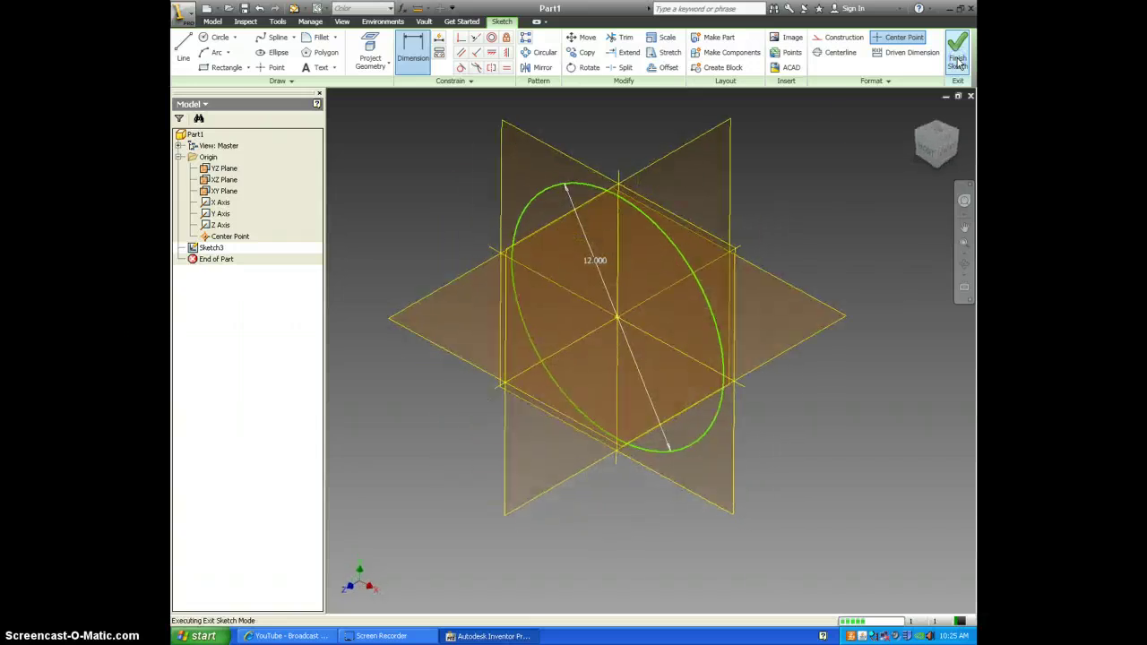